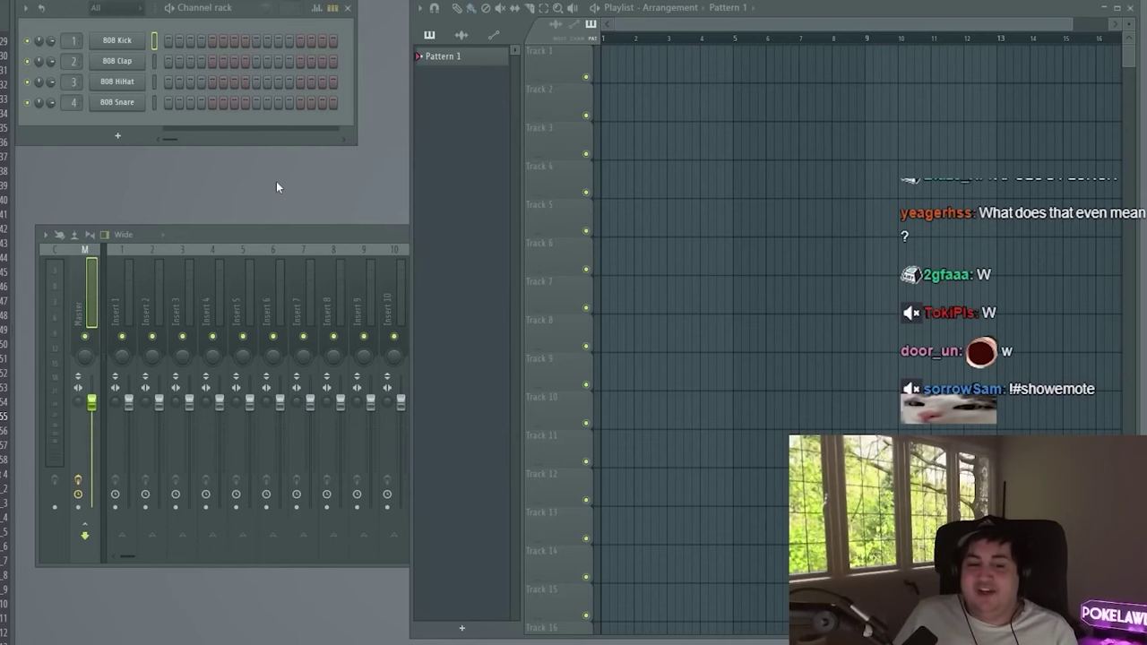
Open the Gunna x Young Thug type beat 'Mystery' project and go to the vocal clips around bar 49.
double_click(260, 238)
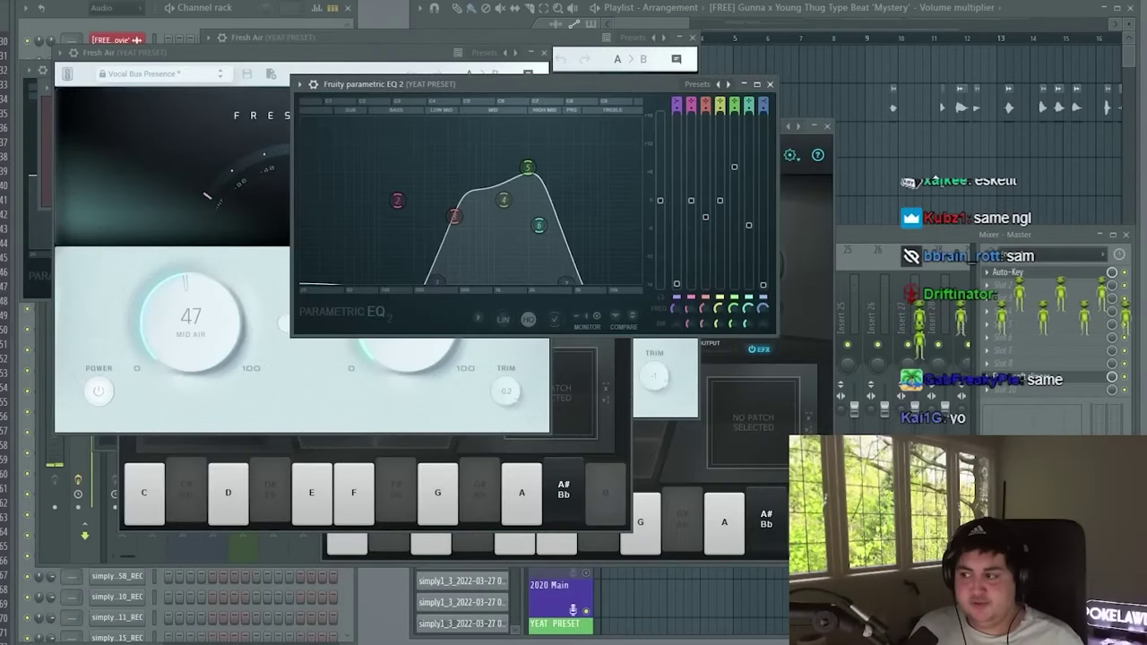
right_click(930, 177)
drag(892, 201, 690, 207)
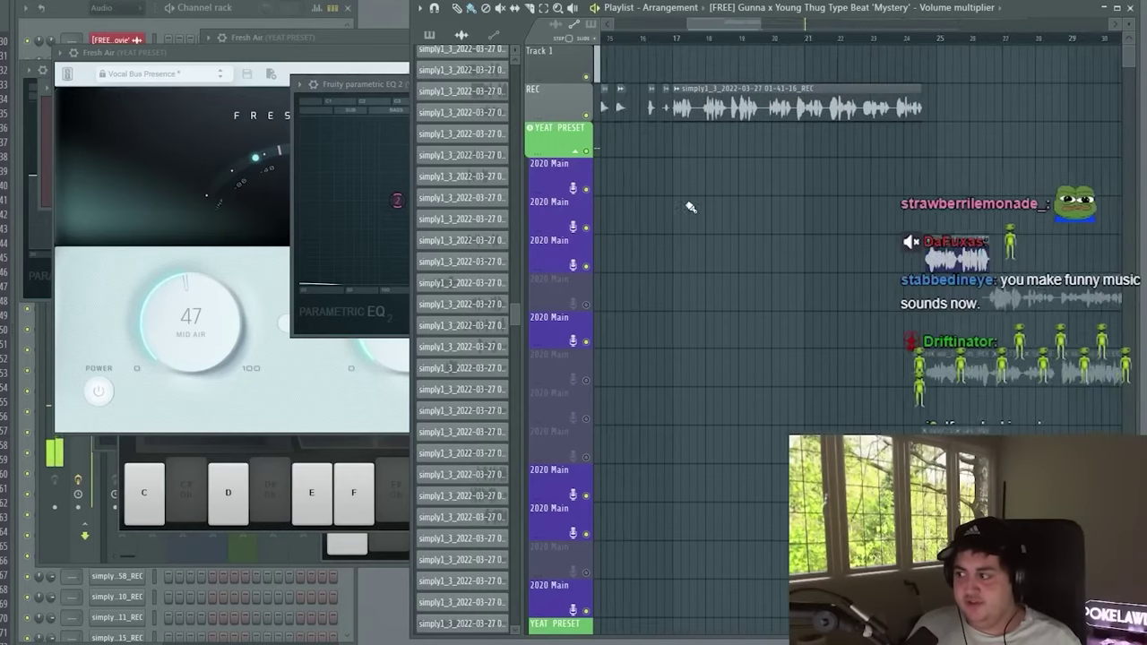
drag(986, 203, 690, 208)
drag(840, 215, 687, 216)
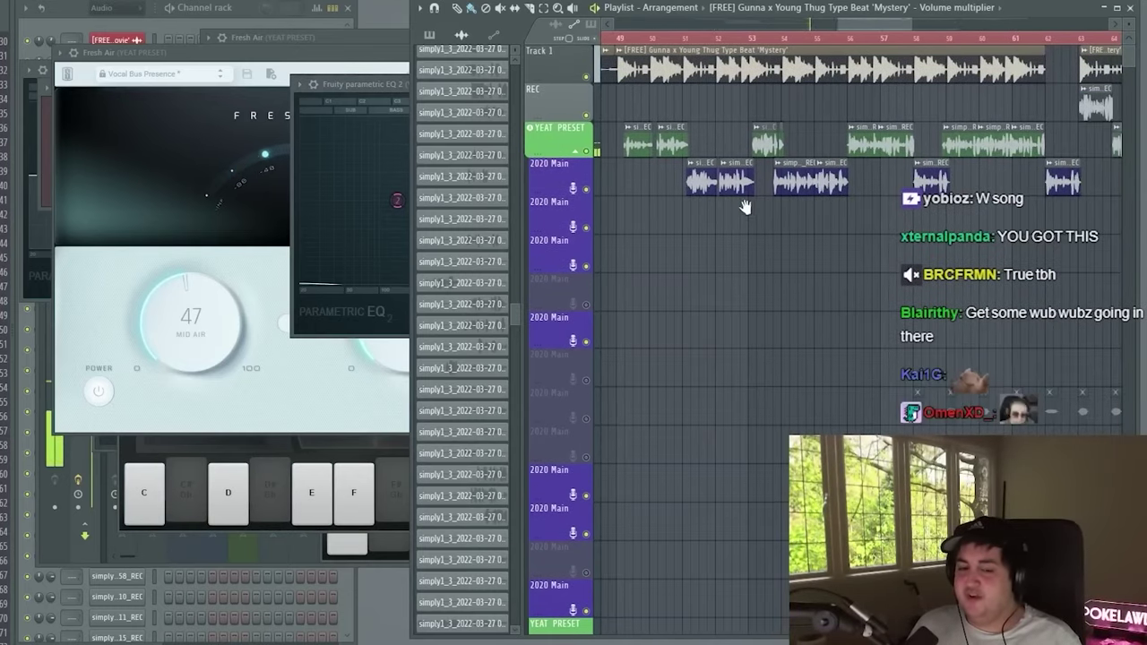
Show the mixer and open the audio input choices for the YEAT PRESET channel on insert 3.
key(ctrl+F8)
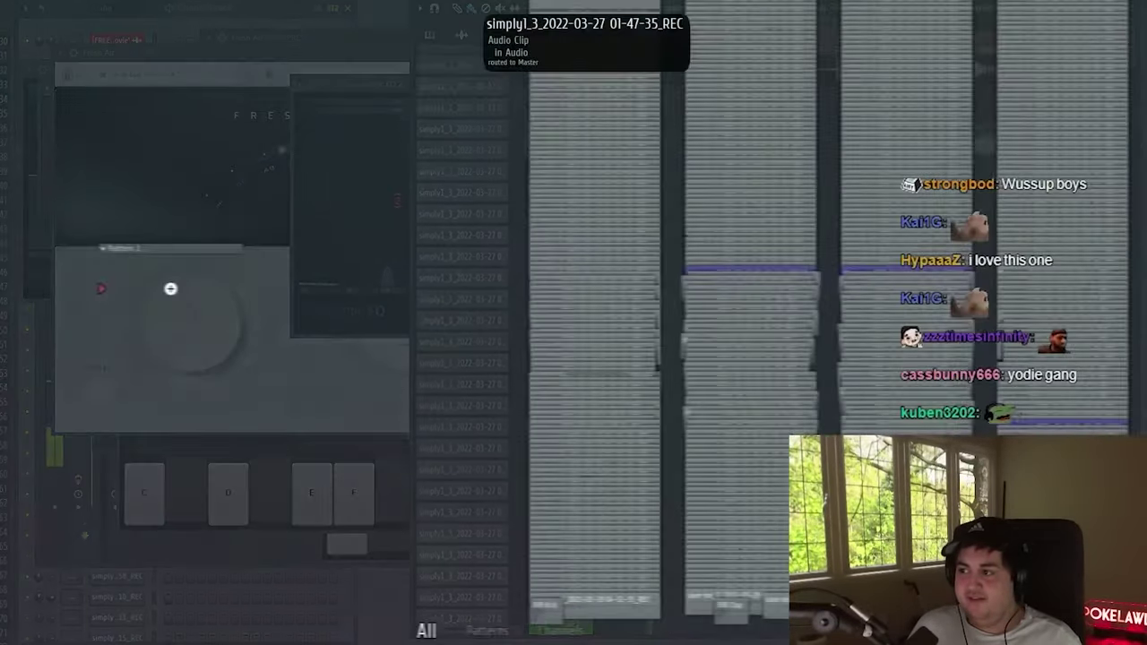
click(585, 3)
key(F9)
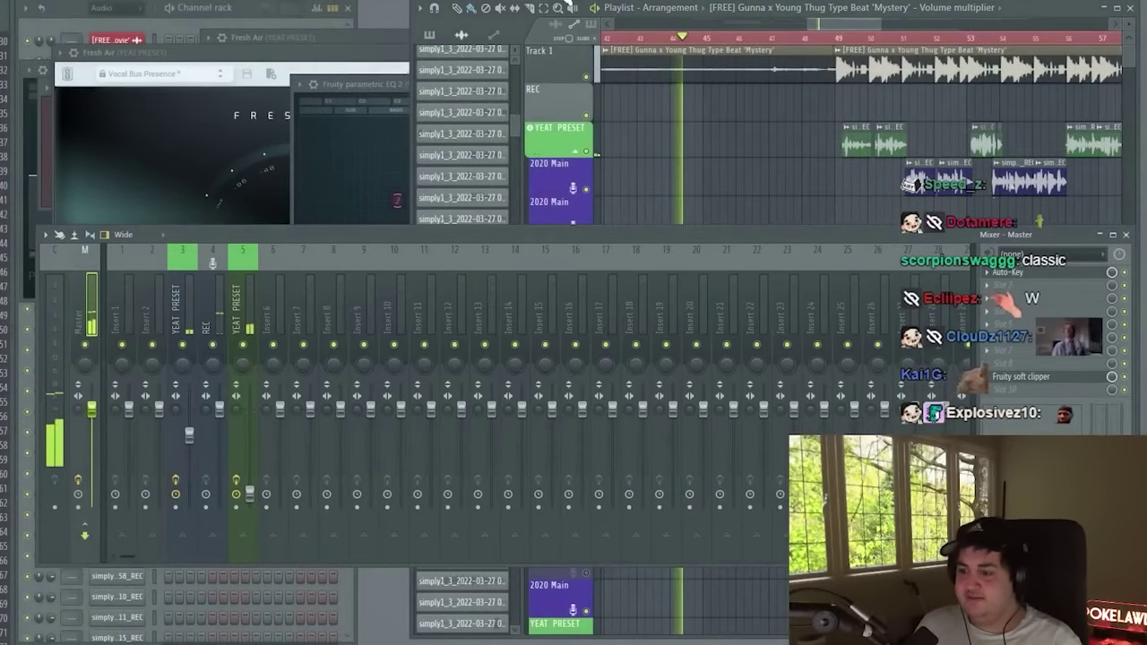
click(251, 332)
right_click(251, 333)
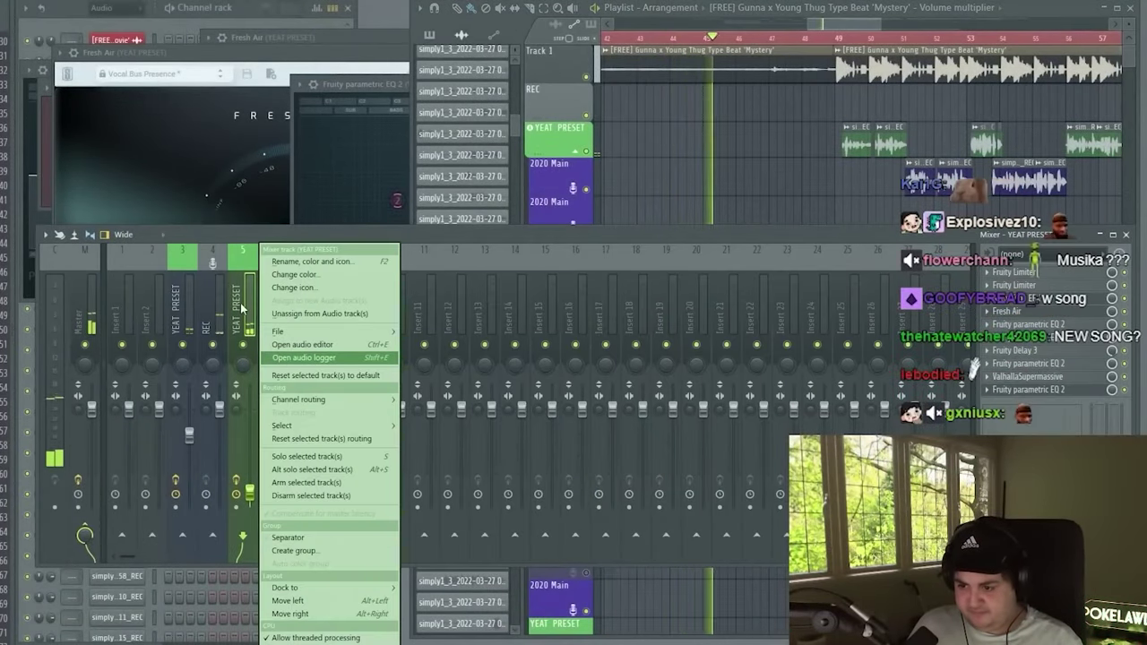
click(448, 309)
click(187, 306)
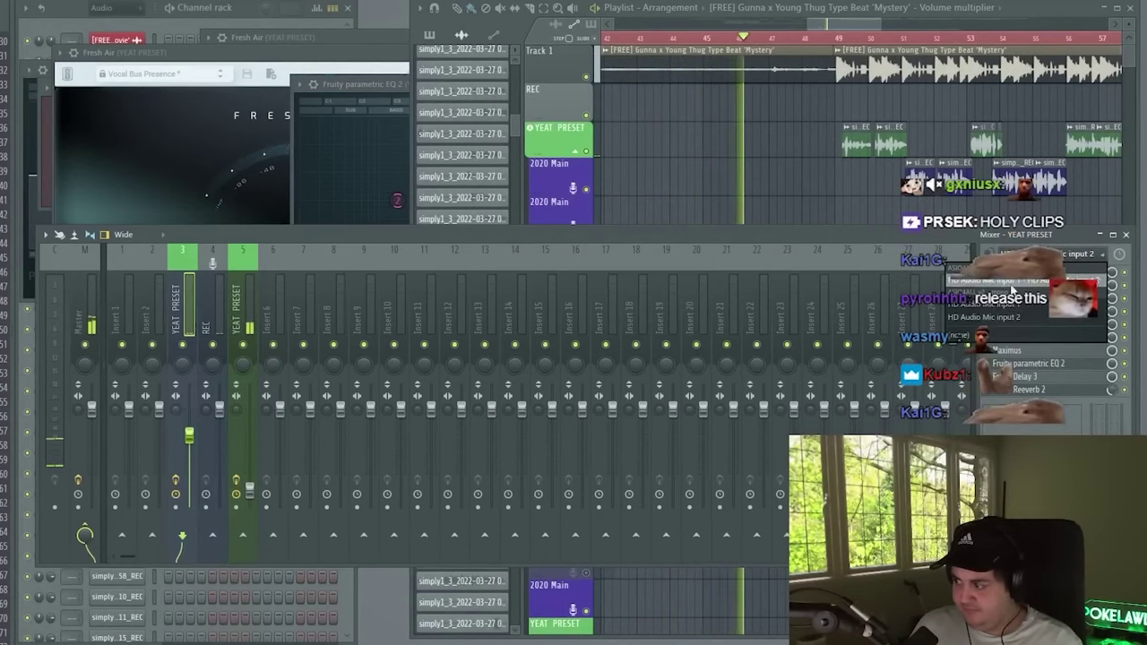
Open the saved PIPES song project built on the 'garden kisses' drill type beat.
drag(736, 188, 662, 188)
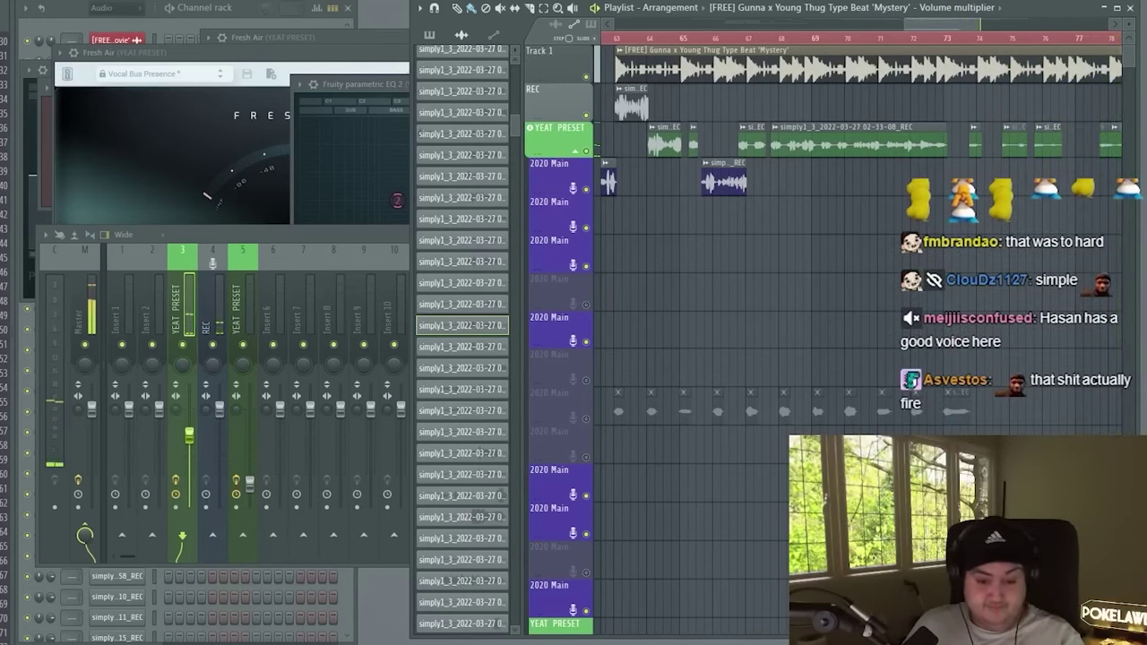
key(alt+f)
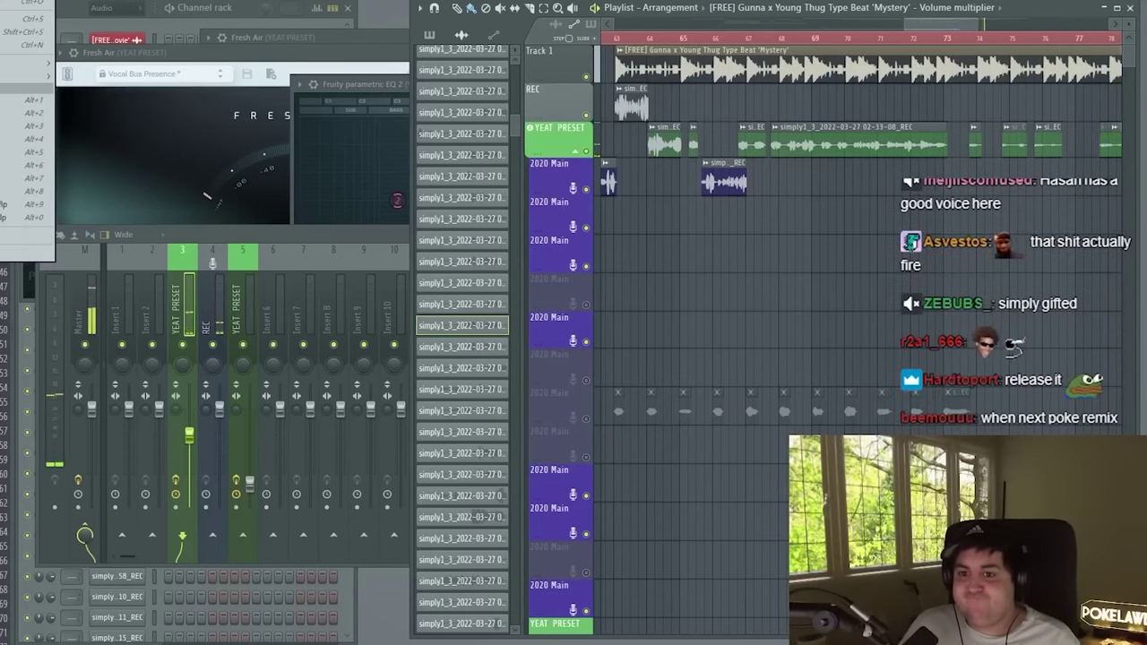
click(18, 3)
click(535, 344)
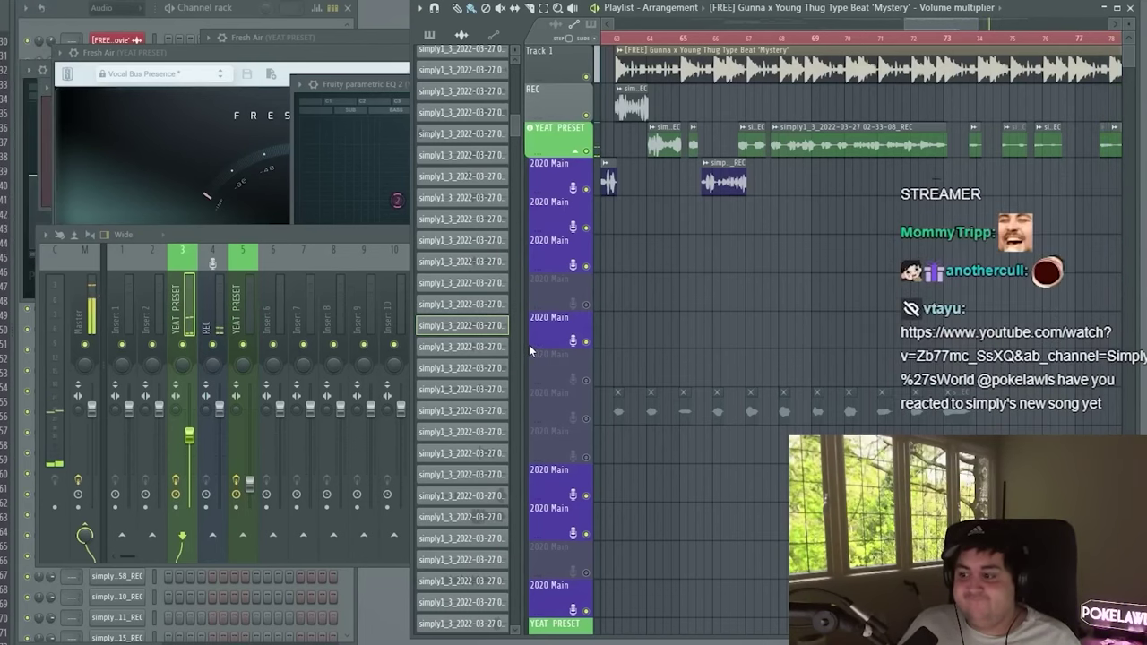
scroll(224, 192, down, 1)
scroll(213, 173, down, 3)
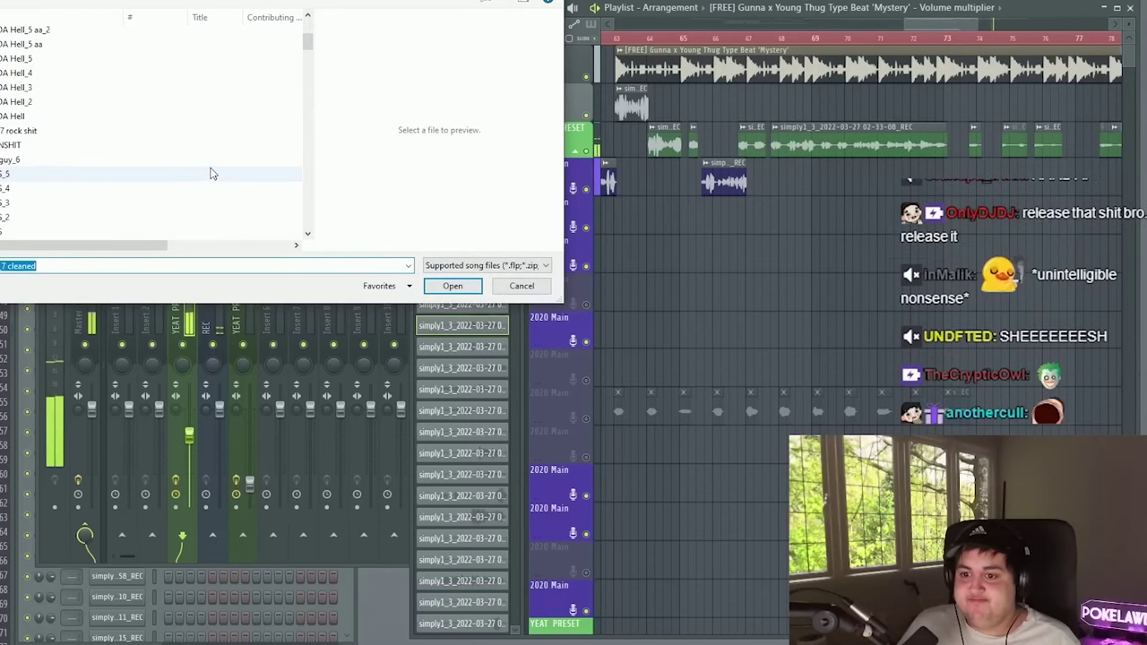
scroll(212, 173, down, 4)
scroll(212, 173, up, 1)
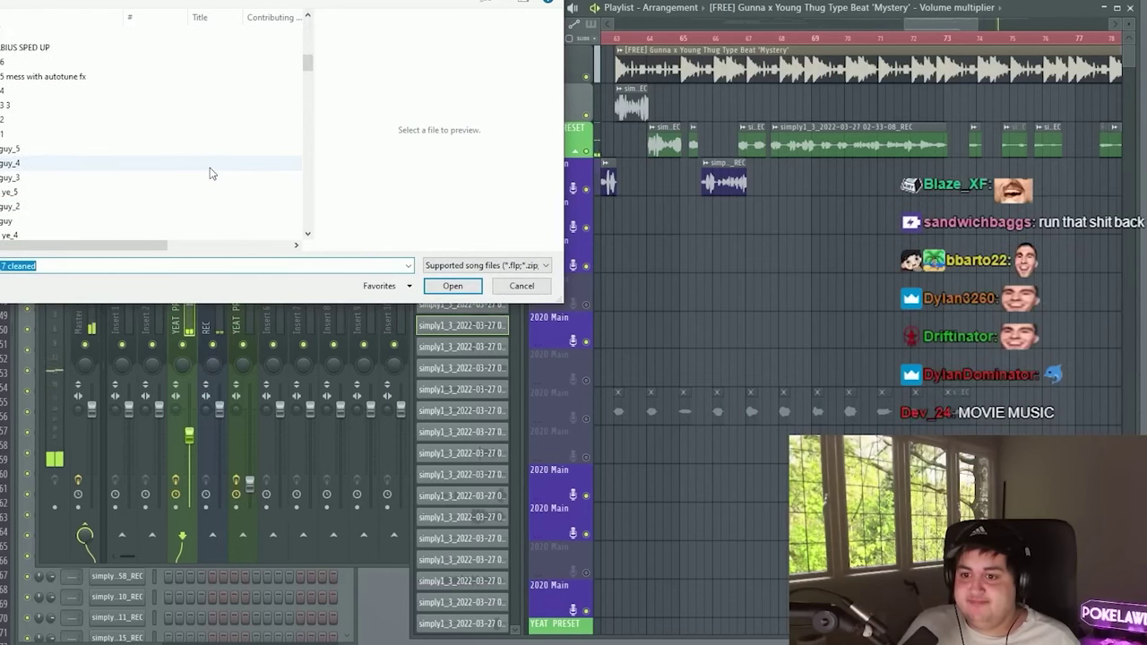
scroll(212, 173, up, 2)
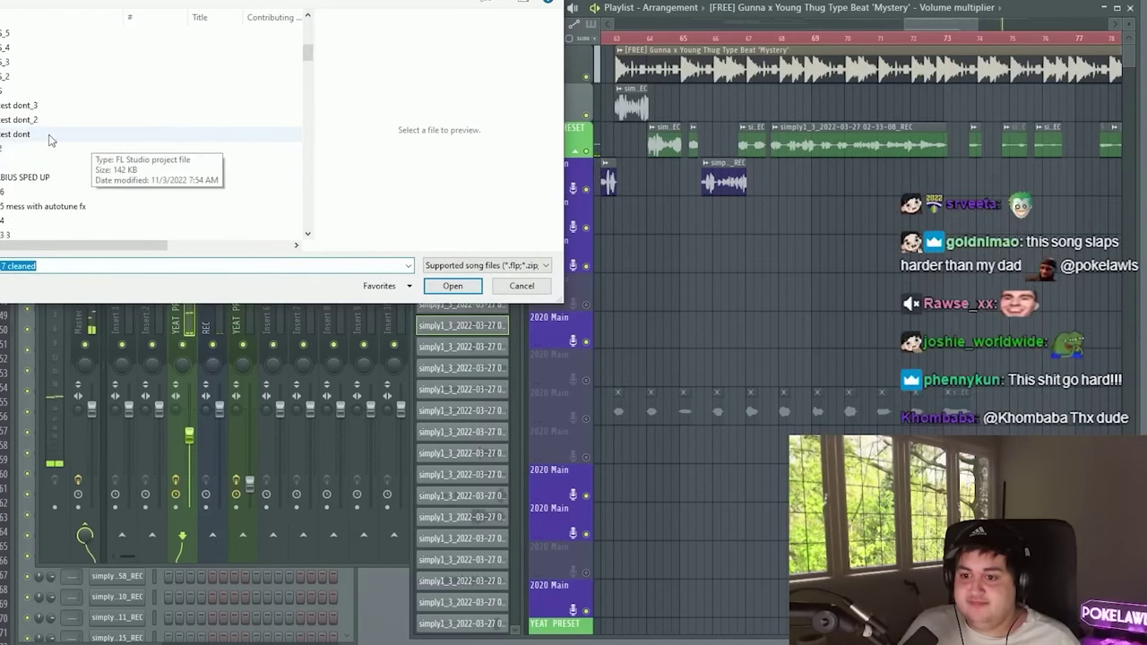
key(Escape)
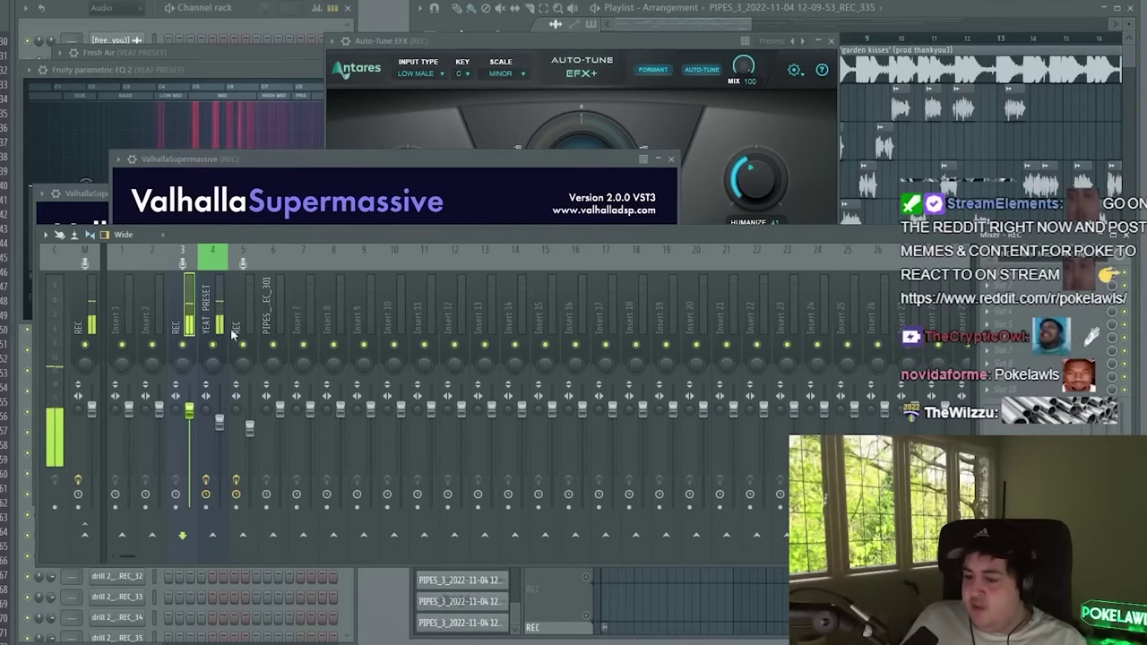
Set the YEAT PRESET mixer channel's audio input to (none) and play the arrangement from about bar 19.
click(1057, 254)
click(996, 337)
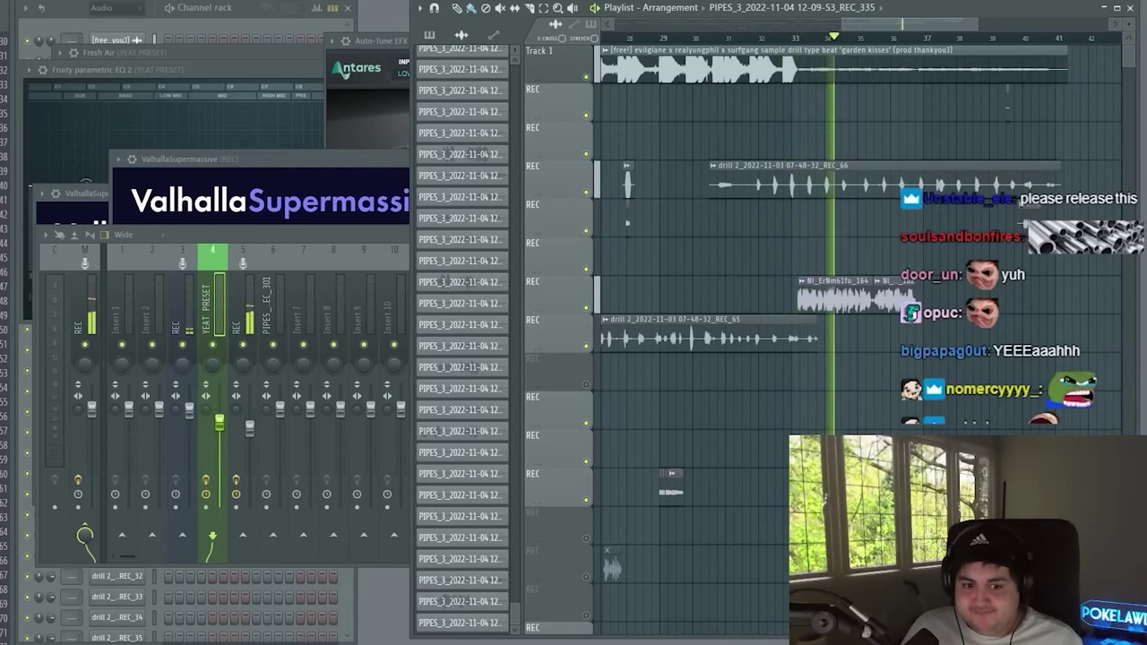
drag(964, 304, 1129, 333)
drag(645, 260, 873, 221)
click(739, 39)
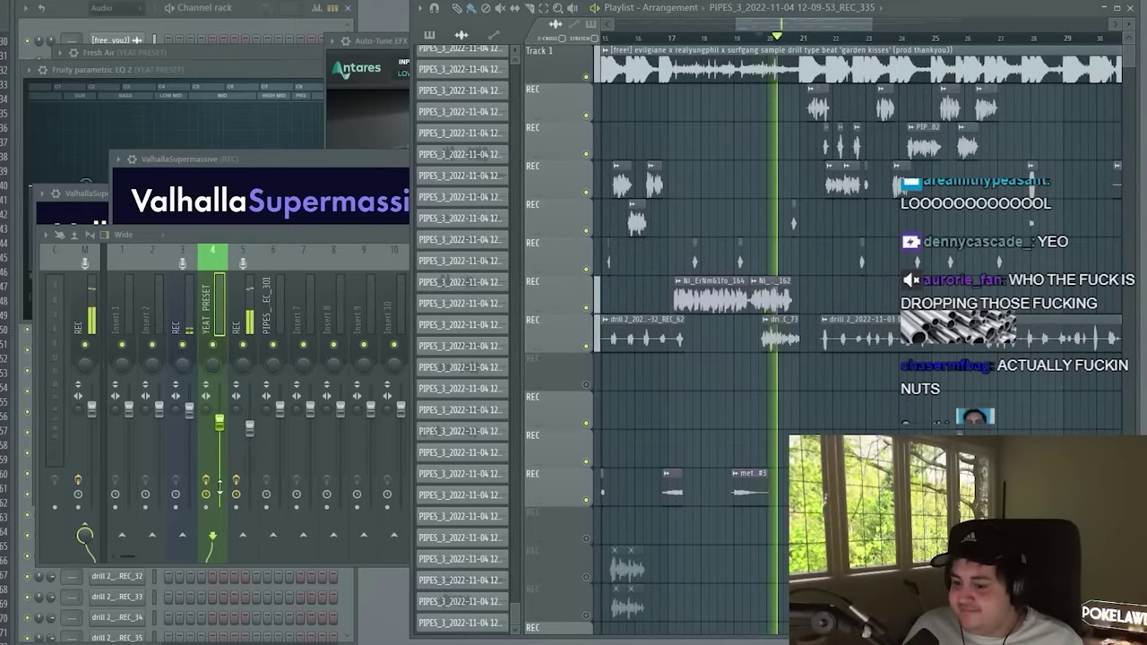
Mute the beat on Track 1, and solo the REC track that holds the long drill 2 recordings.
click(586, 77)
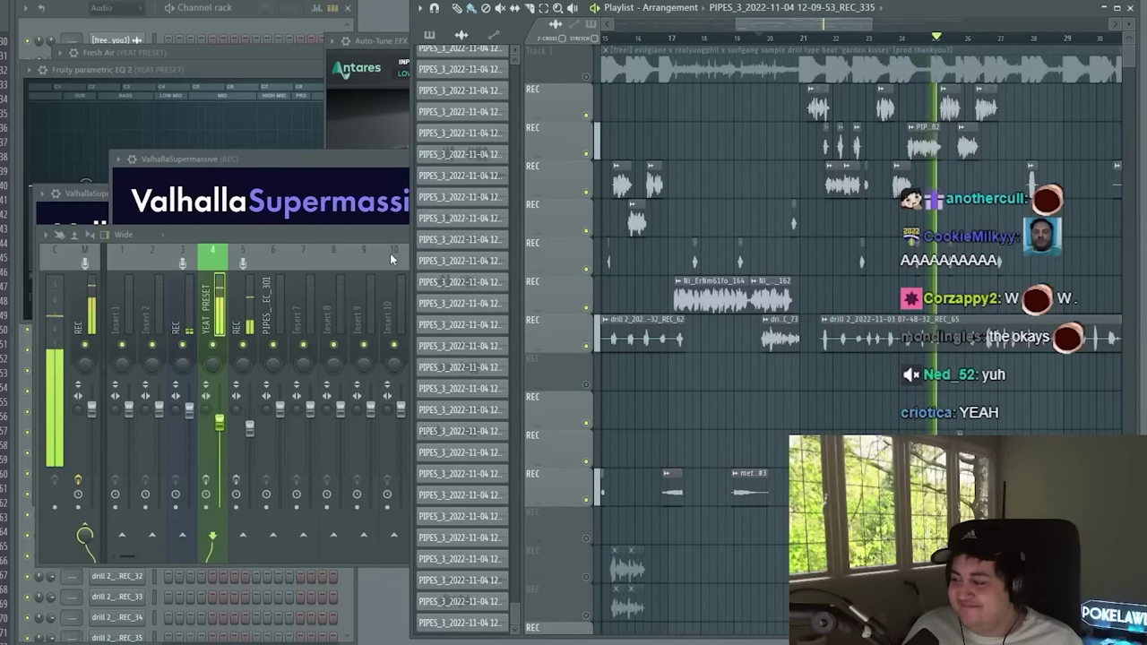
ctrl+click(588, 348)
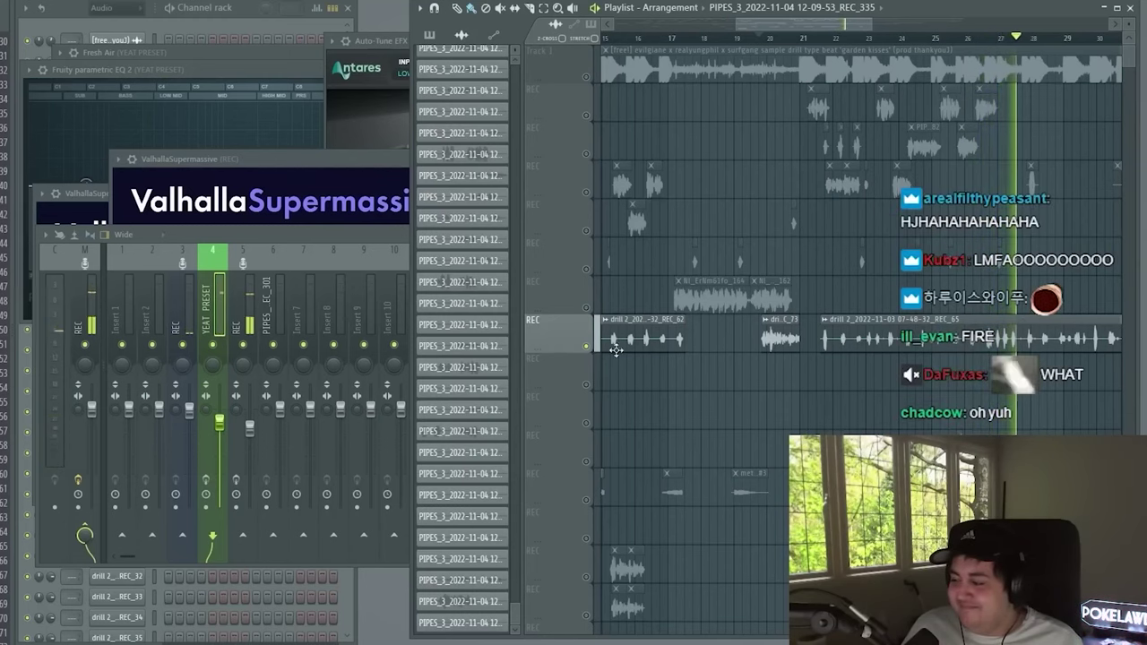
scroll(750, 407, right, 3)
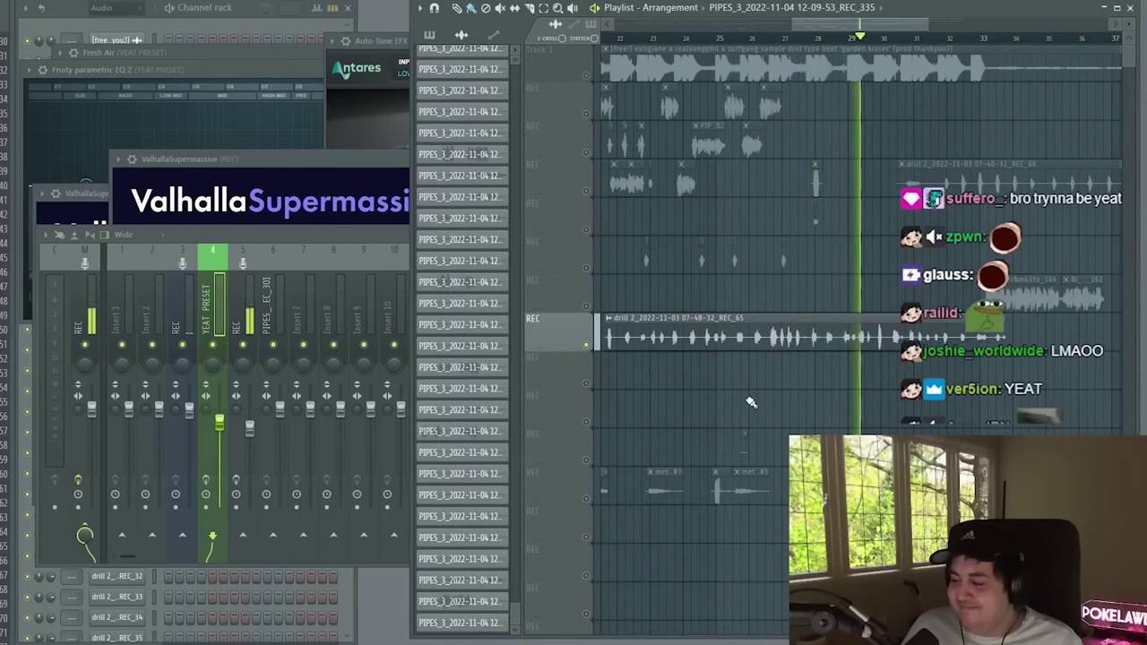
drag(751, 402, 788, 410)
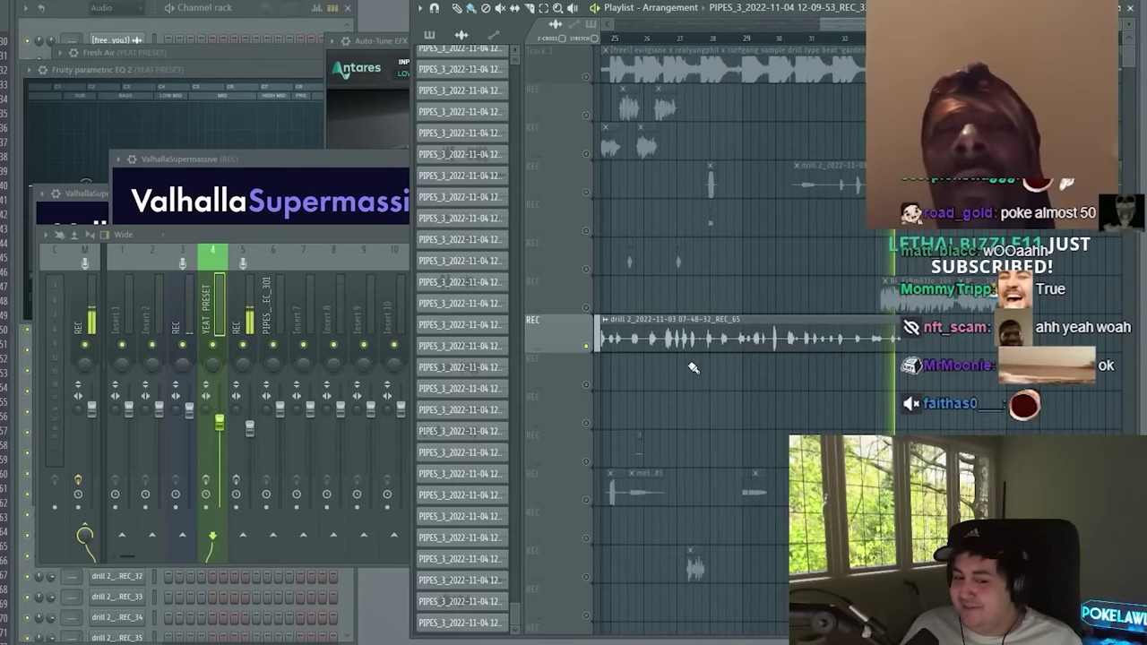
drag(690, 371, 883, 366)
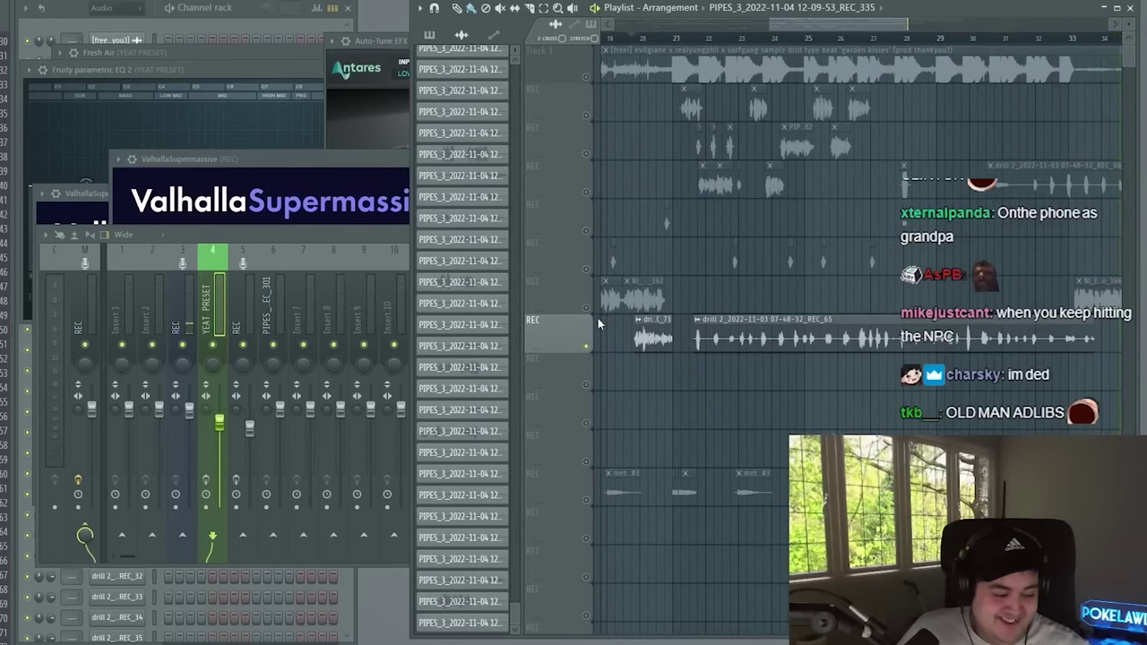
Play the soloed drill 2 recordings from about bar 5 to hear them without the beat.
drag(678, 379, 924, 256)
click(752, 39)
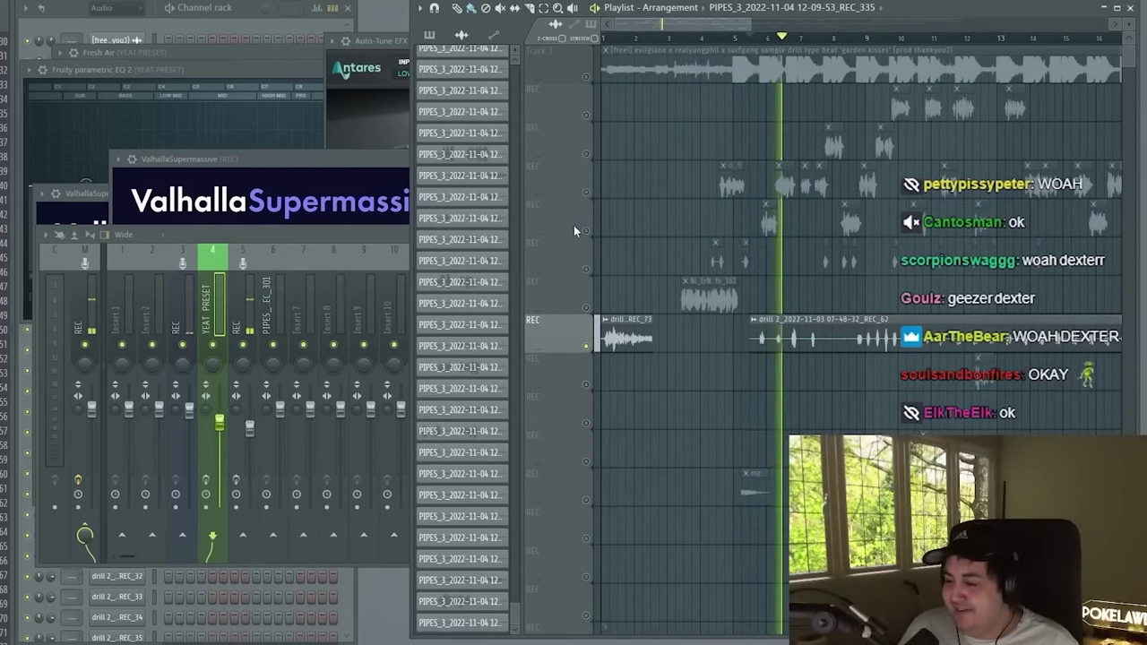
scroll(579, 235, right, 3)
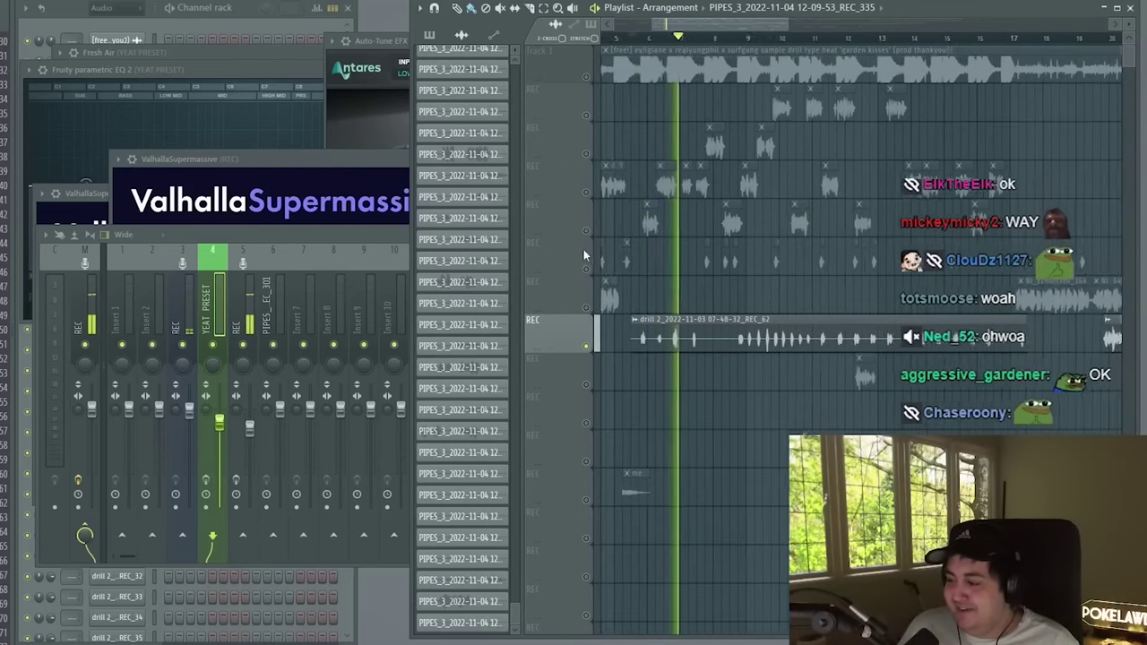
click(588, 192)
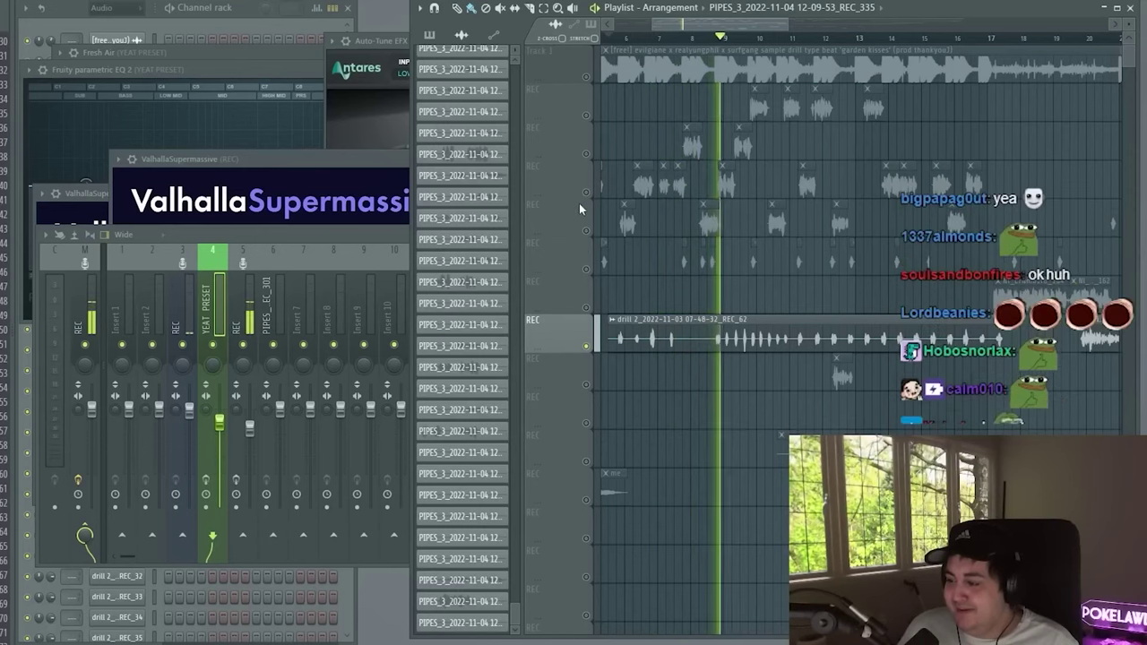
click(4, 1)
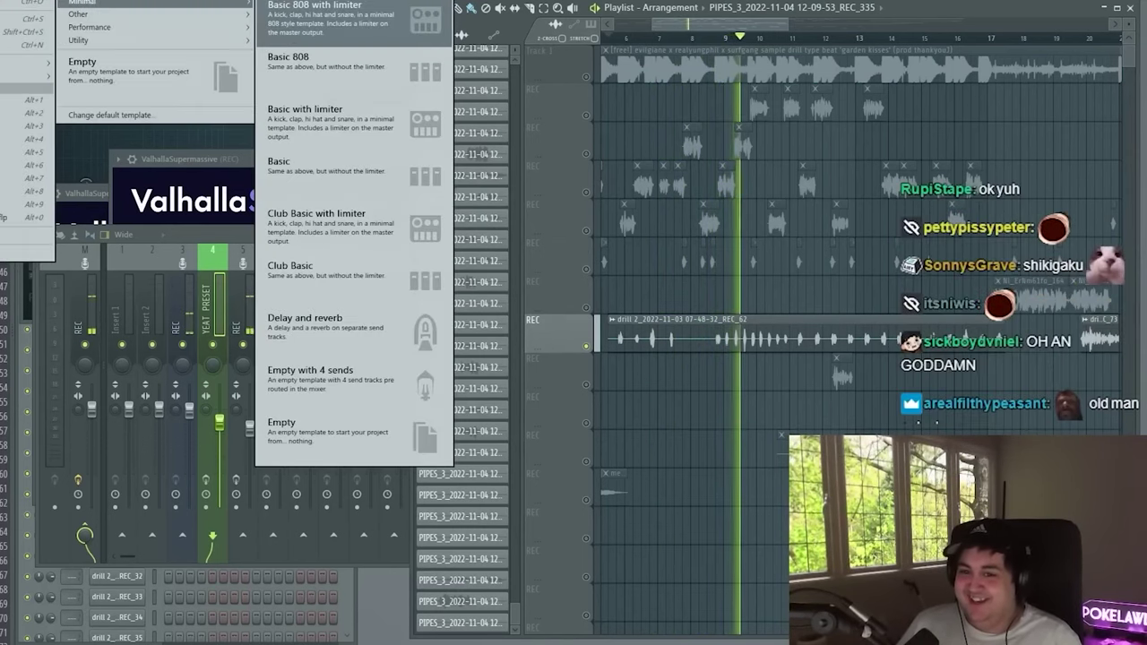
click(19, 2)
click(470, 341)
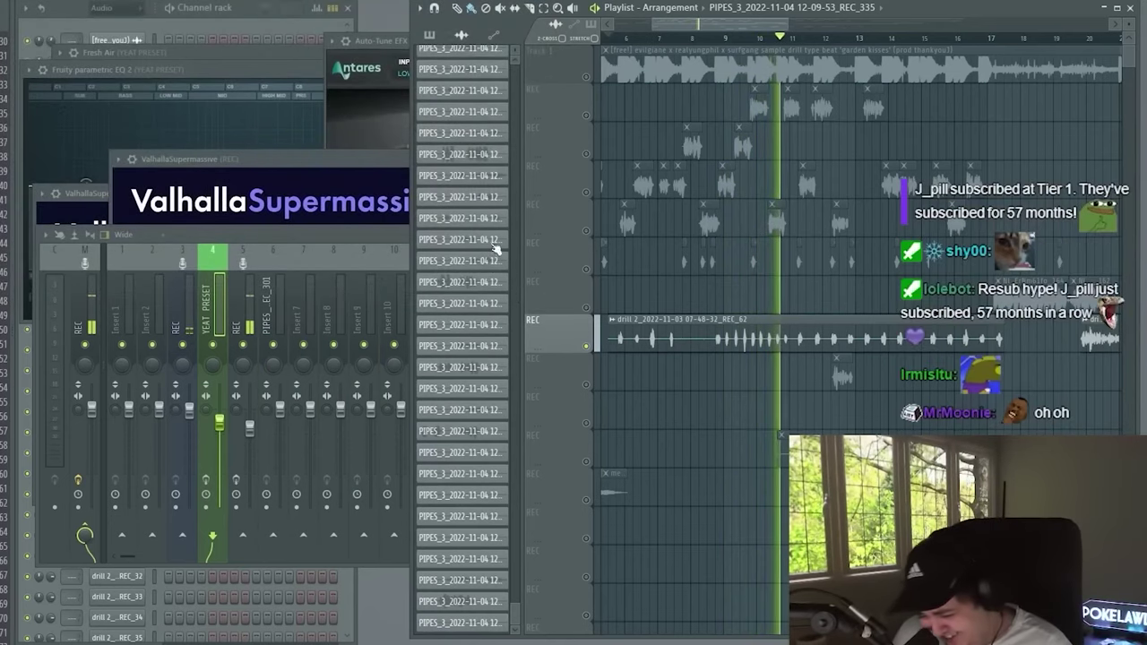
Stop playback and open the saved 'that guy' song project built on the 'not ready' type beat.
key(space)
click(4, 2)
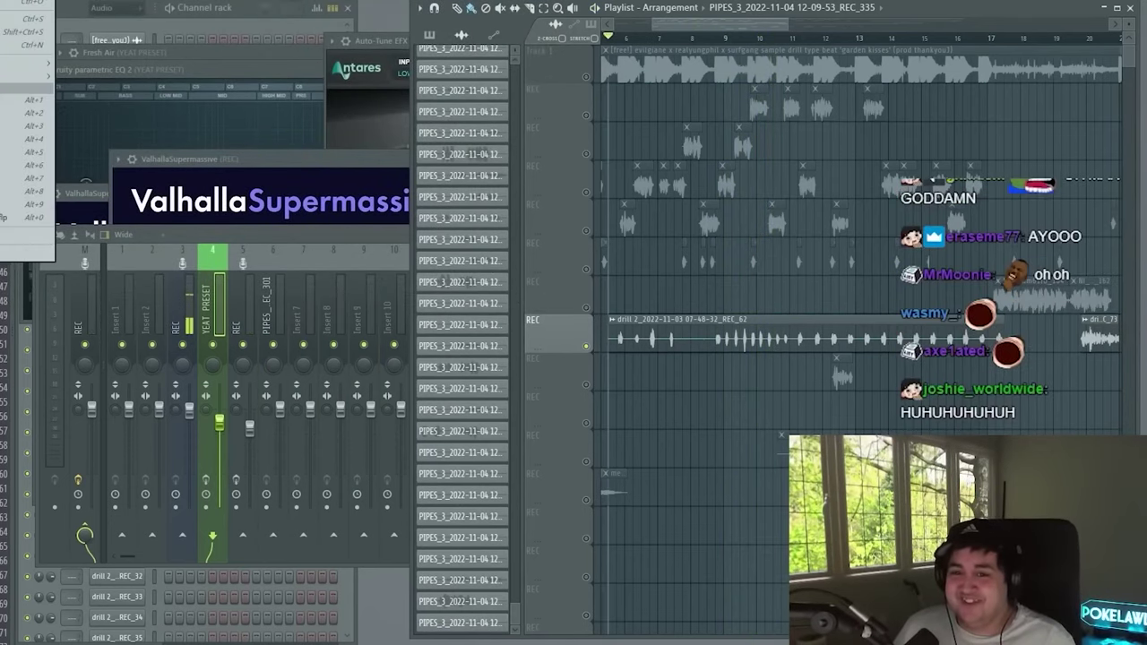
click(22, 4)
scroll(119, 199, down, 8)
scroll(124, 170, down, 5)
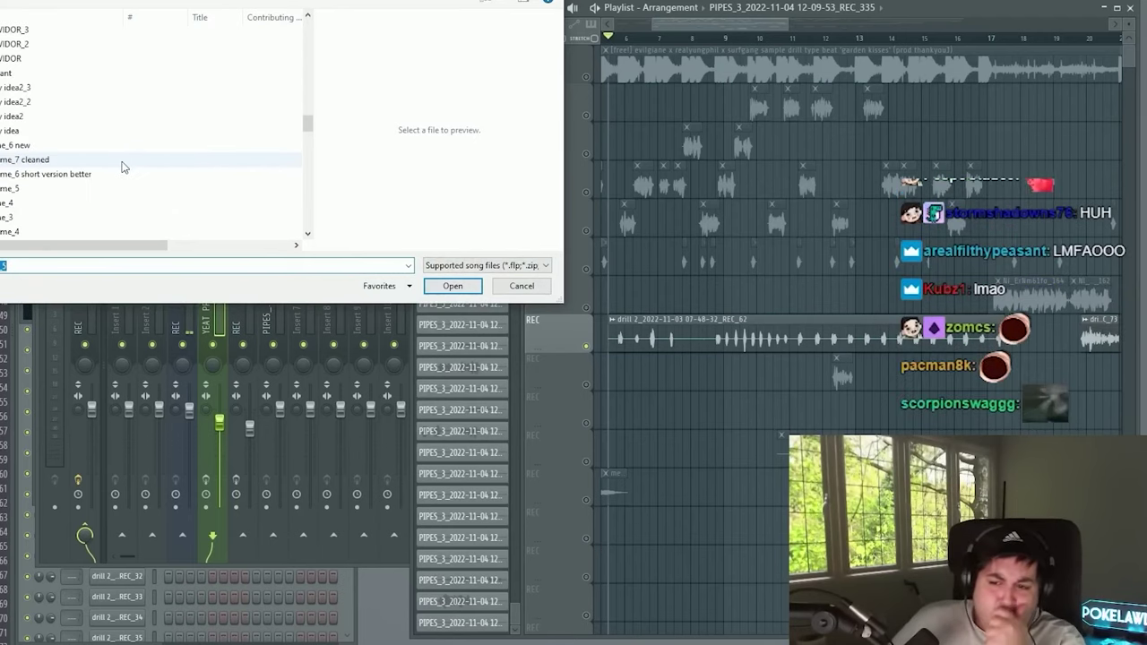
scroll(121, 166, up, 3)
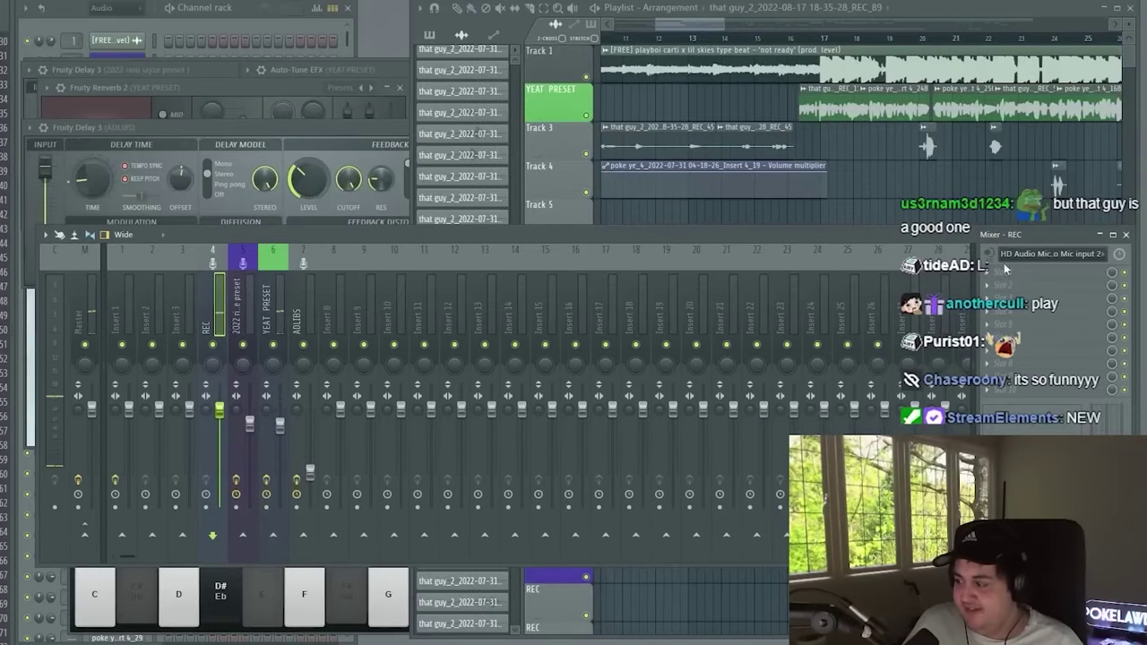
Play the song from about bar 16 and listen through its YEAT PRESET vocals and adlib clips.
click(783, 41)
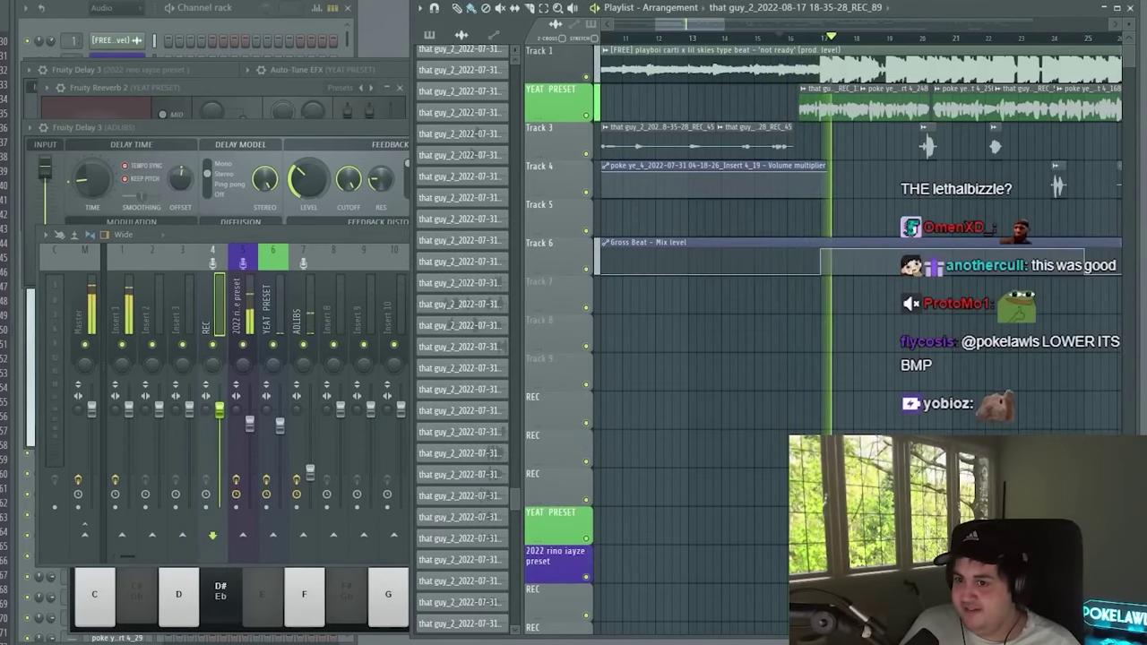
drag(801, 381, 478, 381)
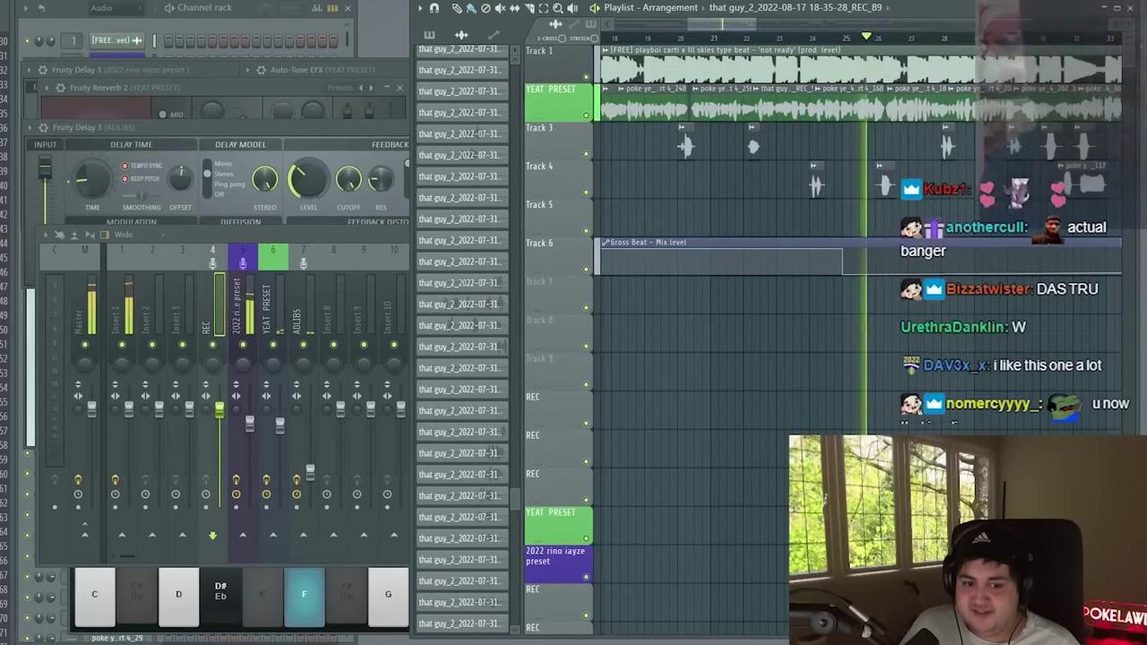
drag(852, 338, 640, 344)
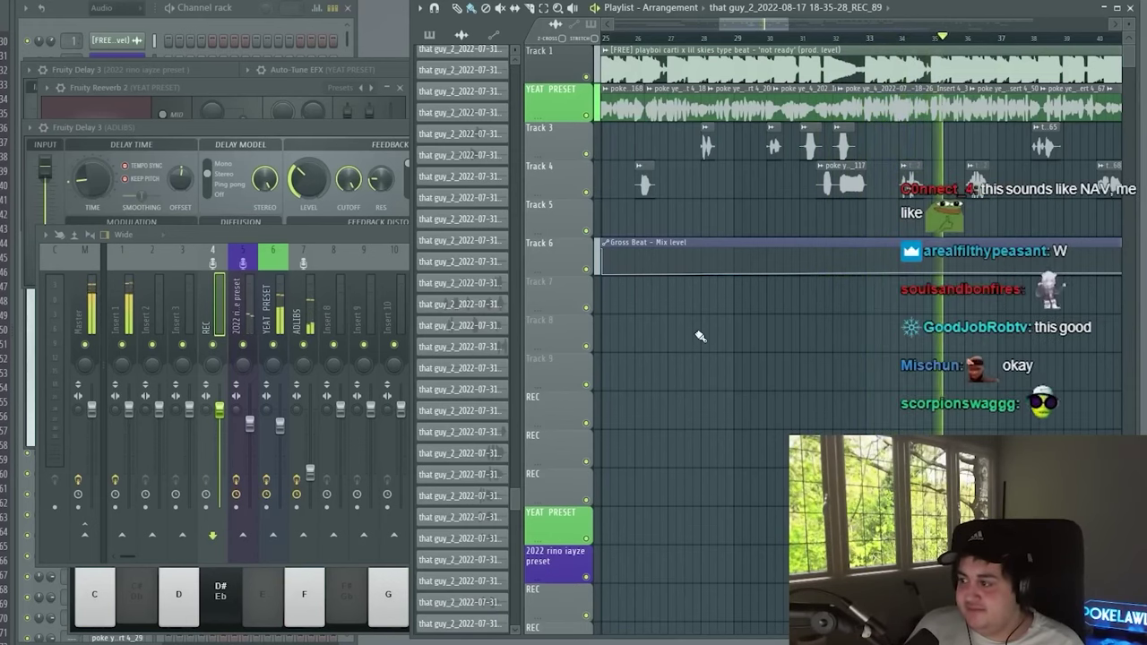
drag(733, 341, 634, 359)
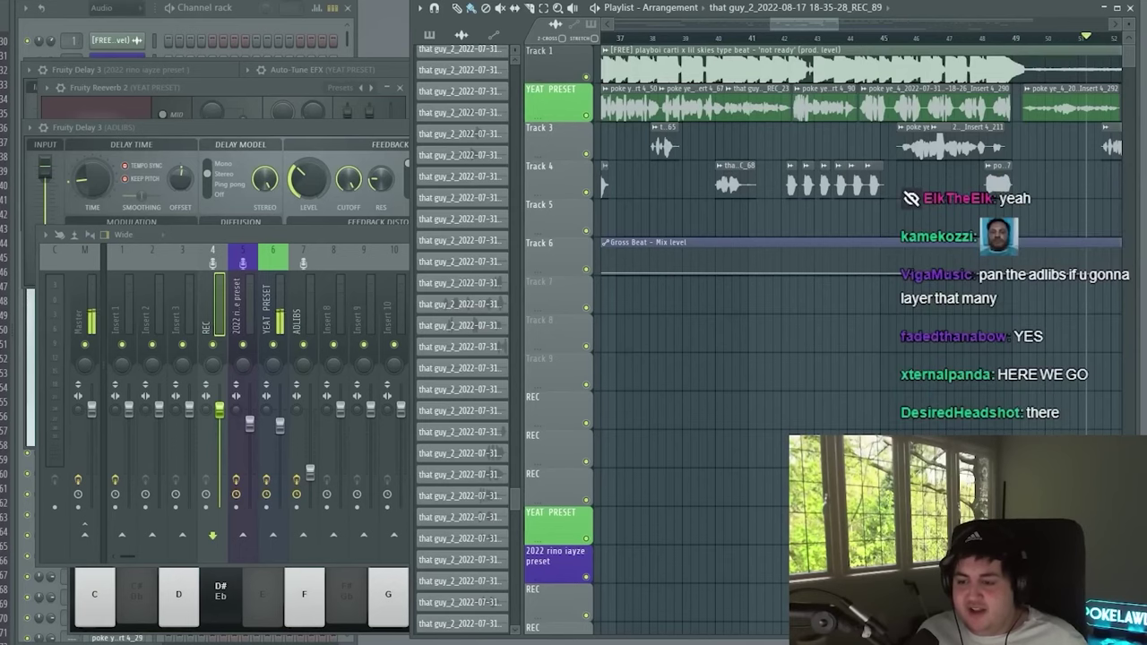
Select the YEAT PRESET mixer channel and switch to the browser with the YouTube video "How To Sing From The Diaphragm (Part 1)".
click(281, 314)
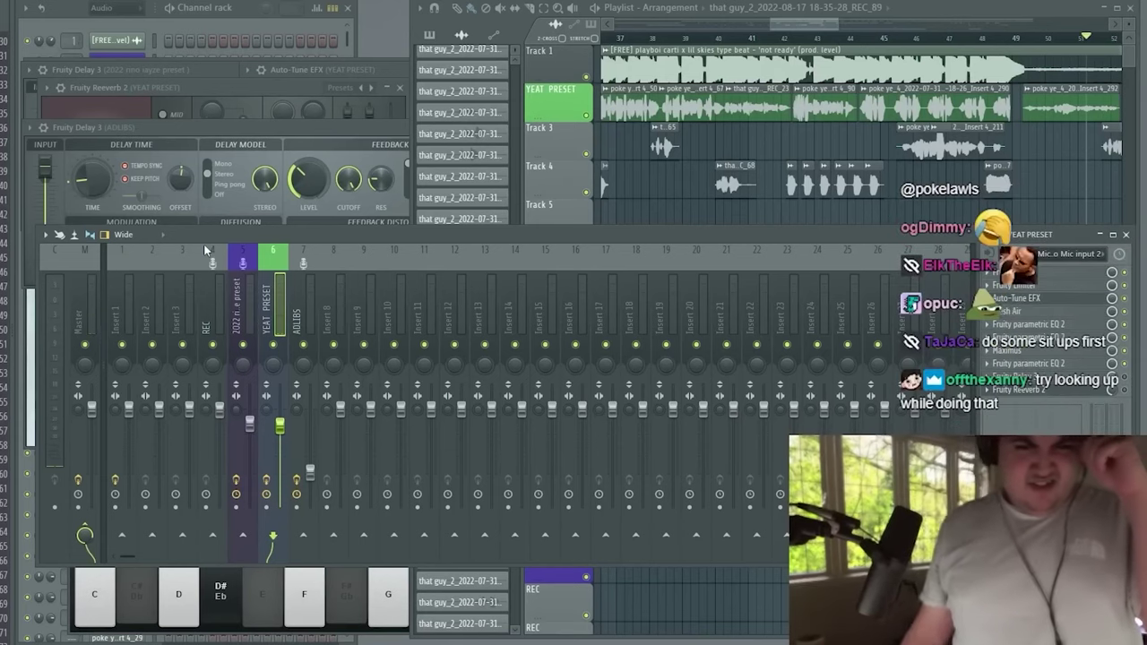
key(alt+Tab)
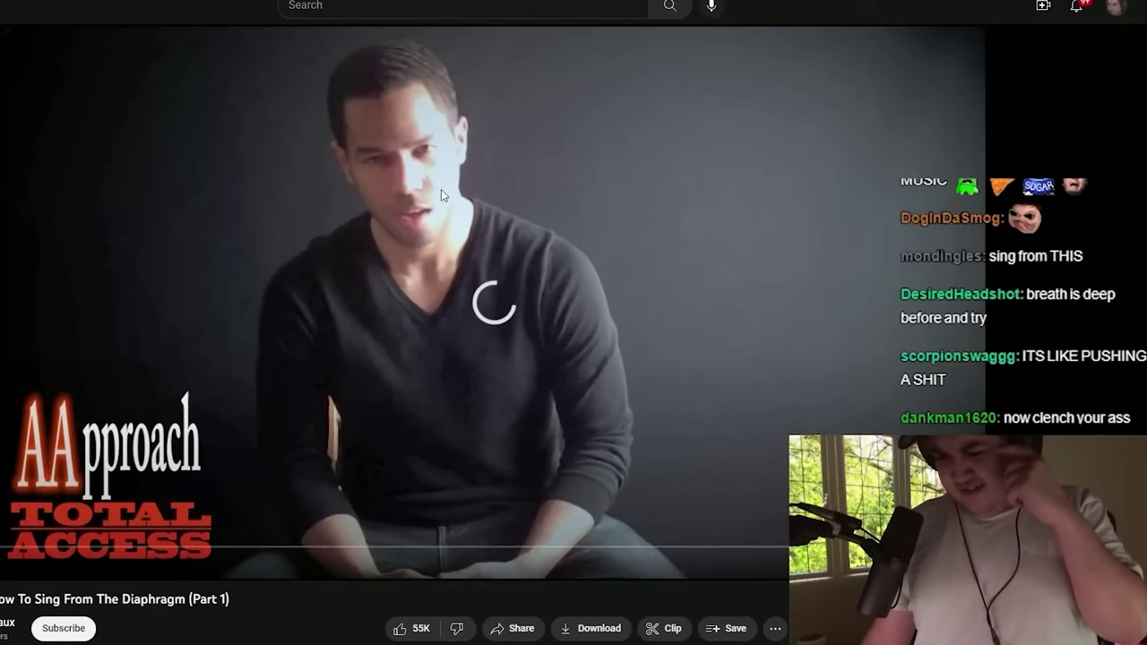
Switch from the singing tutorial to FL Studio and return to the 'that guy' project.
key(alt+Tab)
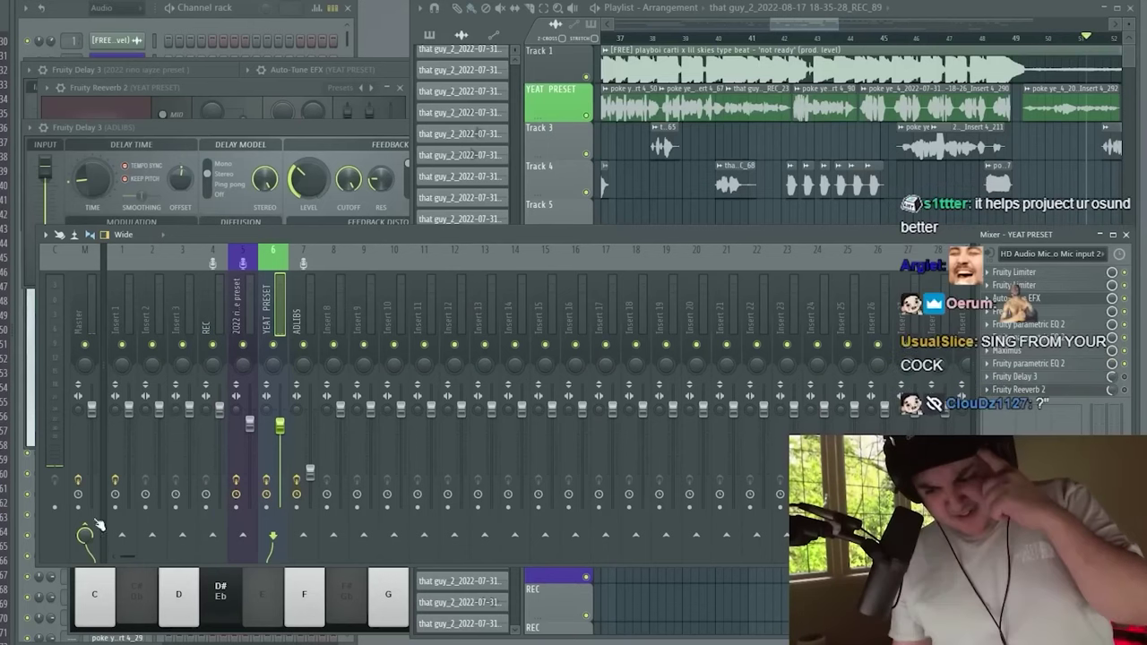
click(10, 1)
click(35, 3)
click(342, 106)
click(340, 134)
Switch to the browser and watch "How To Sing From The Diaphragm (Part 1)", pausing and resuming it and glancing at its description.
key(alt+Tab)
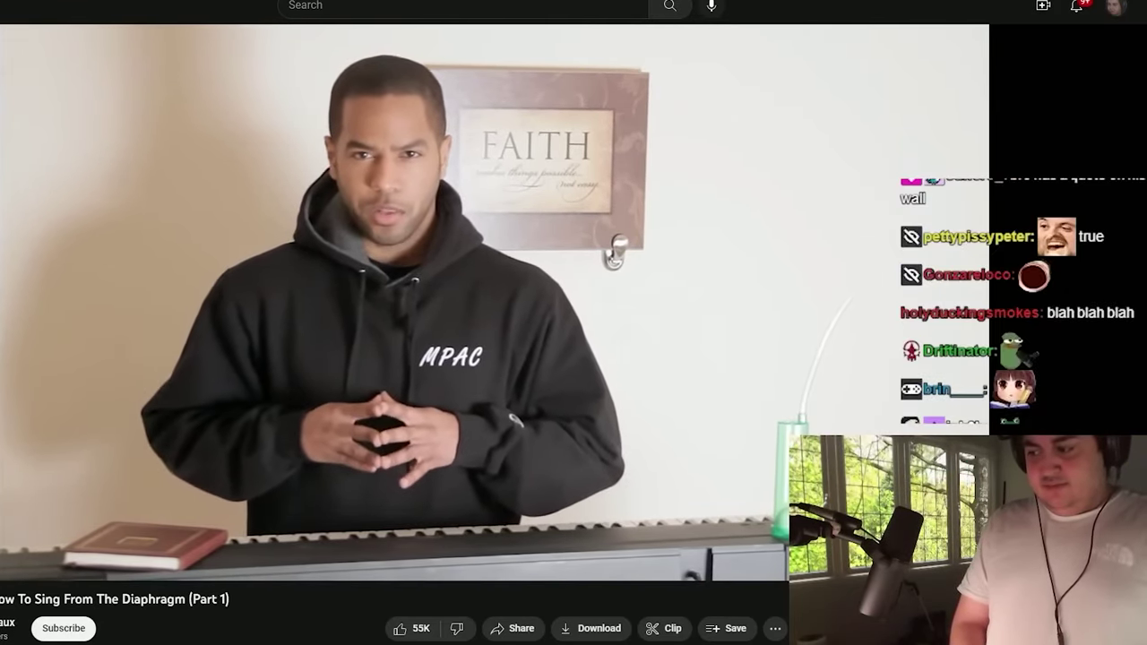
click(415, 320)
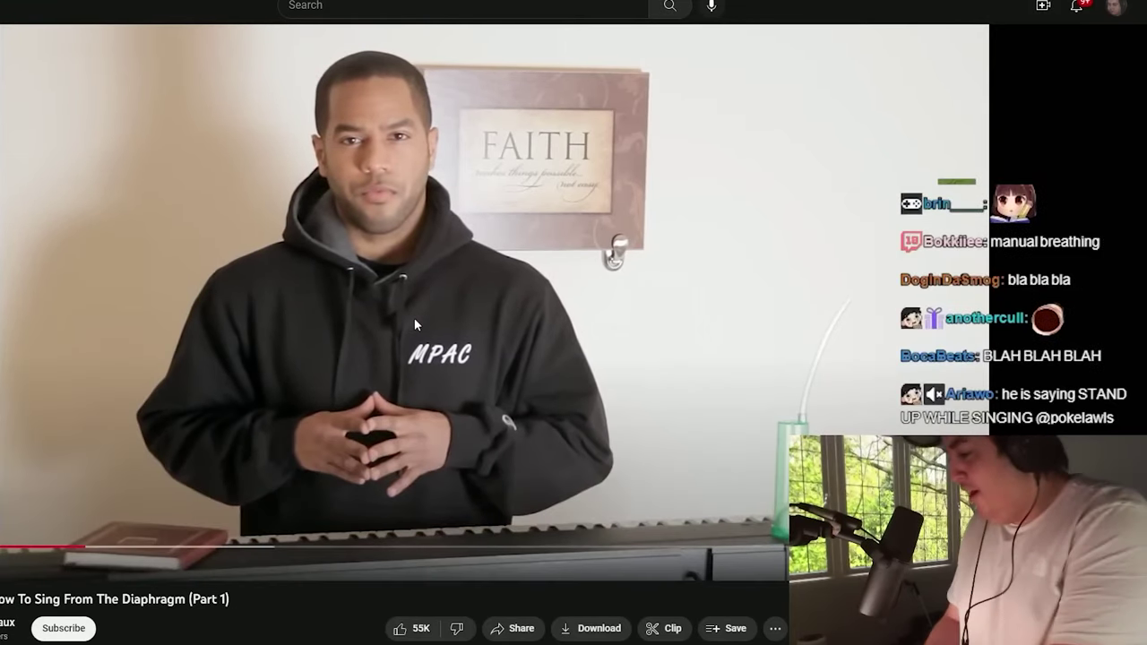
click(414, 318)
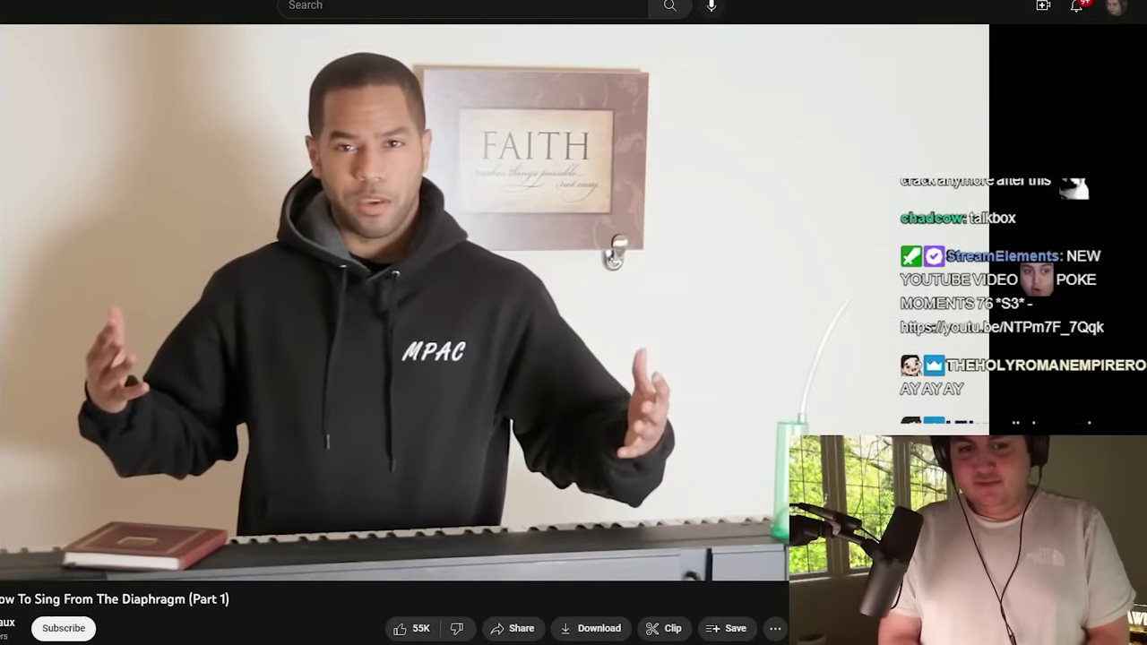
scroll(927, 347, down, 2)
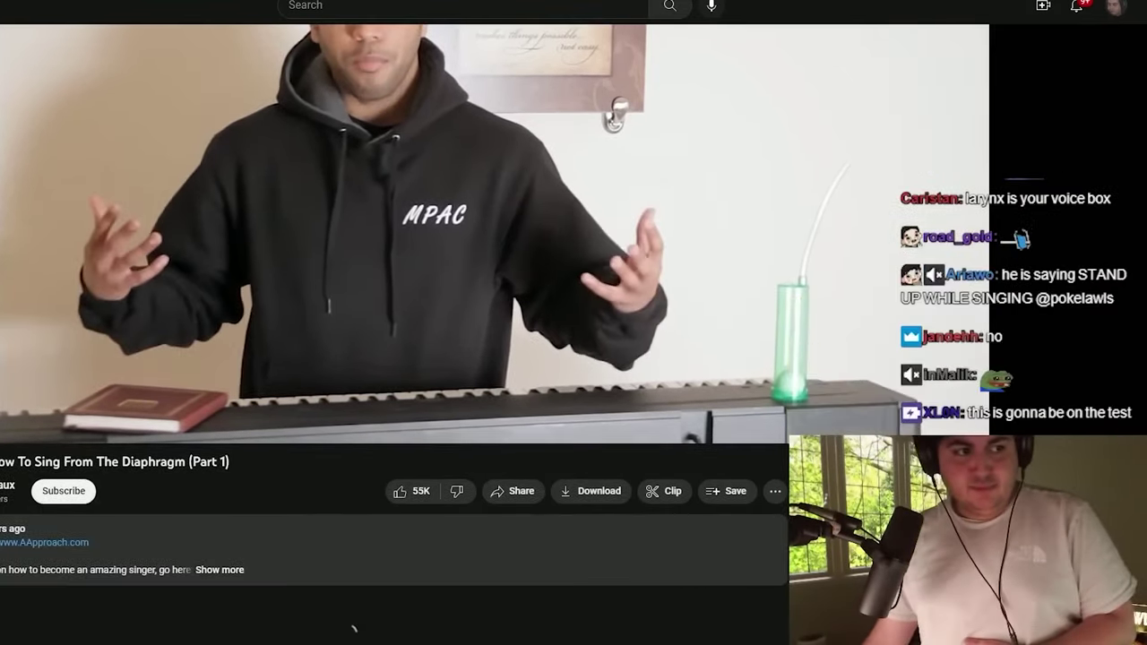
scroll(861, 340, up, 2)
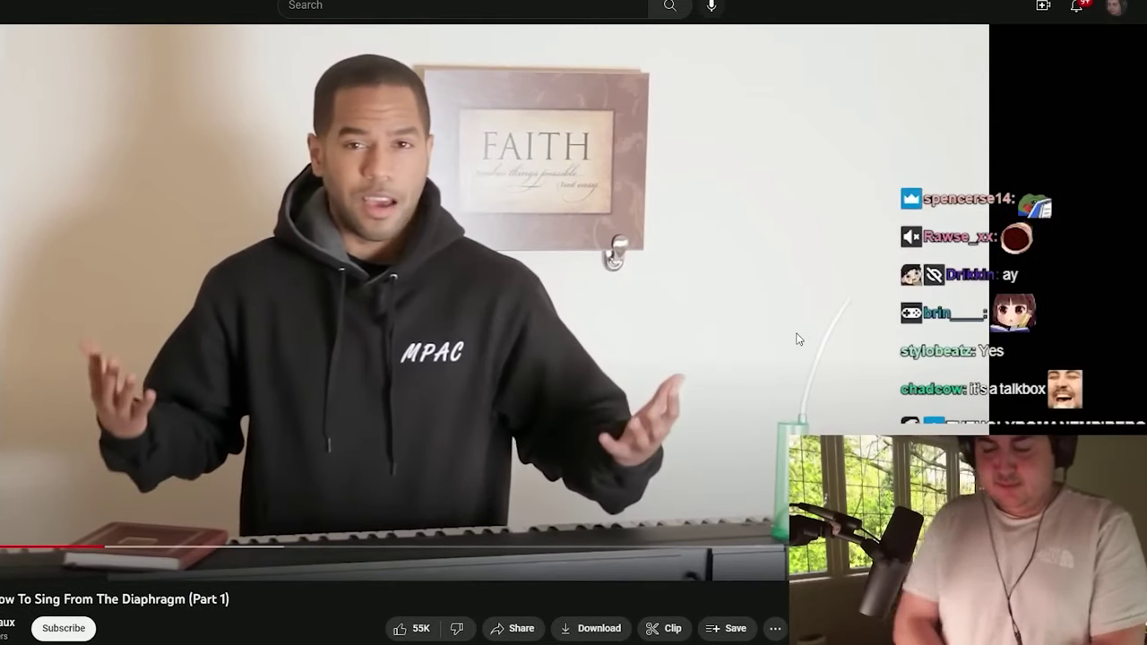